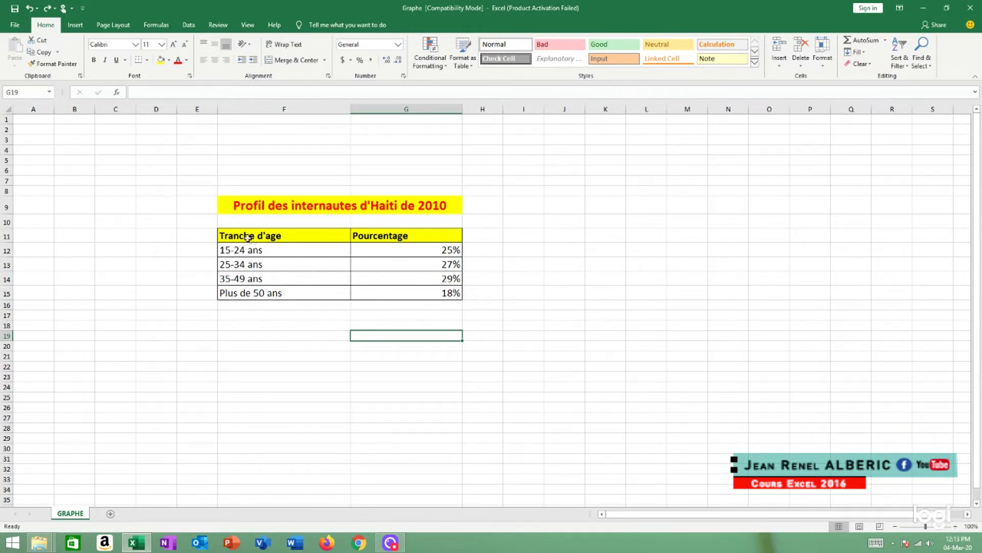
Step: Select the age-group table F11:G15 as chart data and show the Insert options
drag(241, 235, 387, 290)
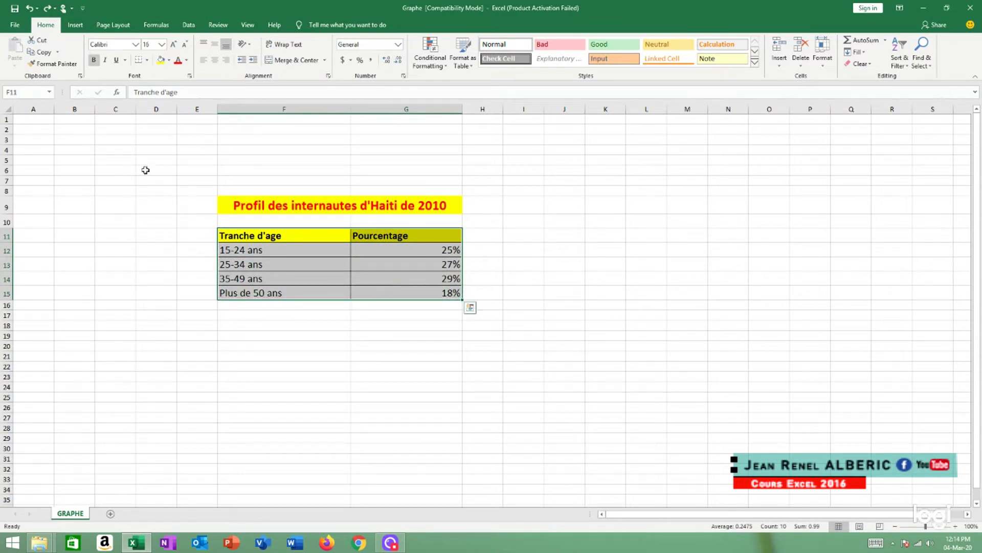
click(76, 26)
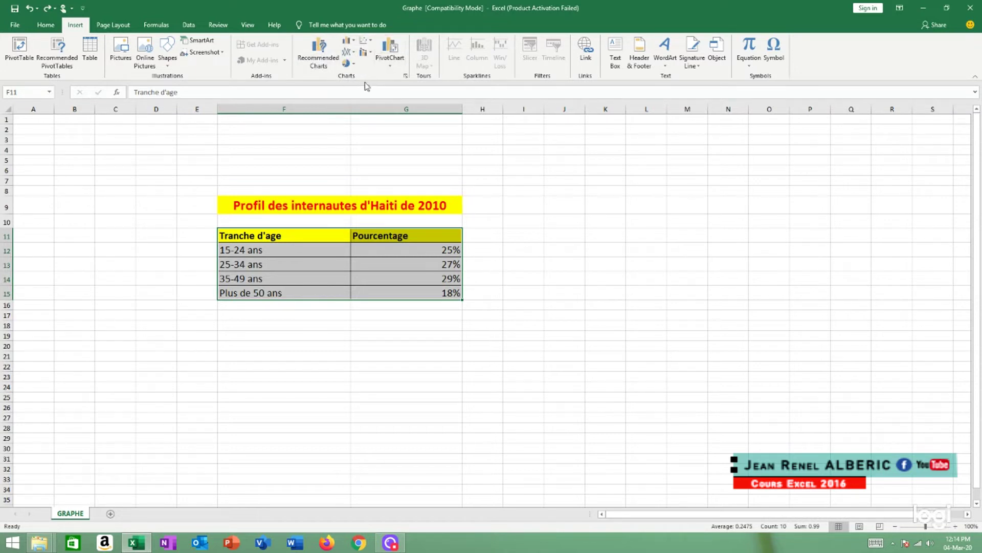
Step: Insert a 2-D clustered column chart of the four age-group percentages
click(354, 42)
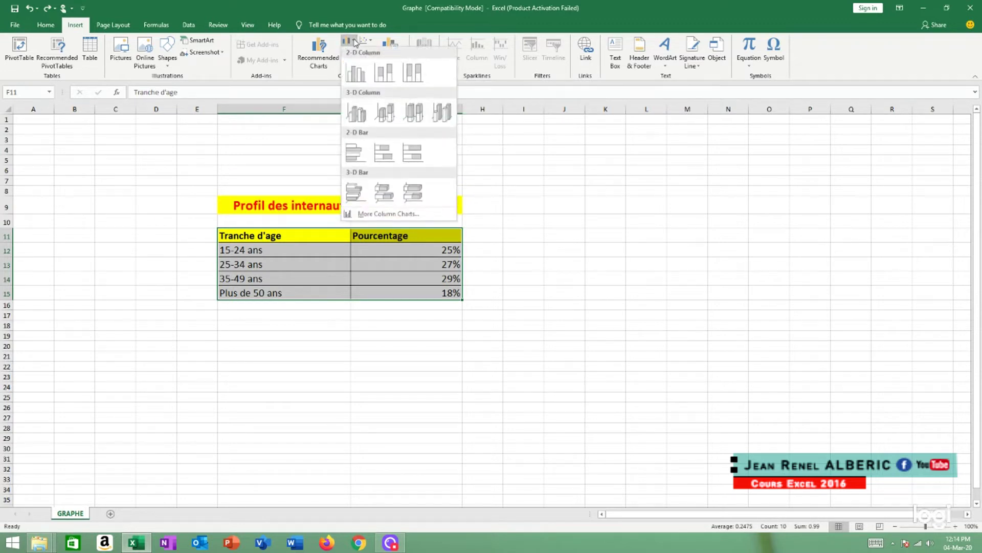
click(357, 73)
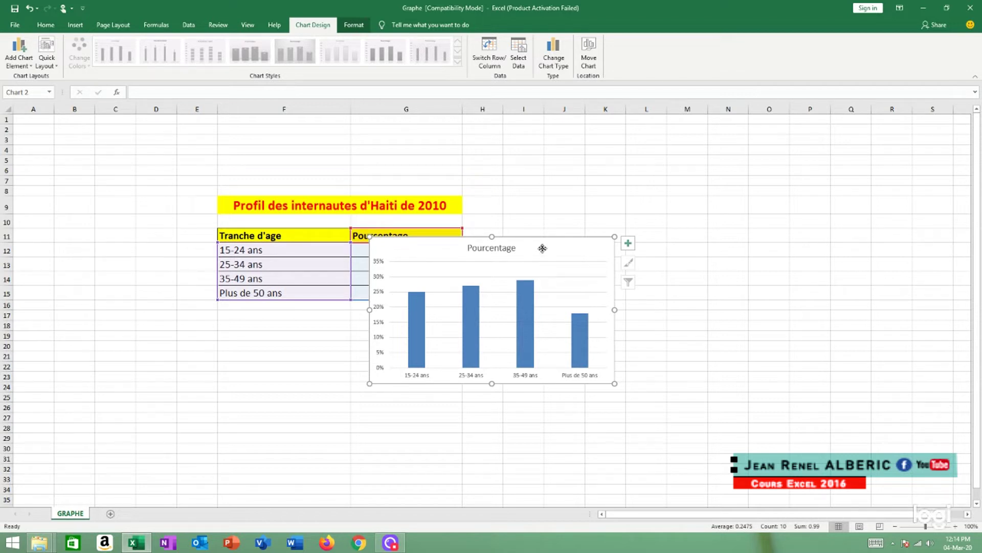
Step: Move the Pourcentage chart to the right of the table, around J8:N17
drag(543, 248, 688, 197)
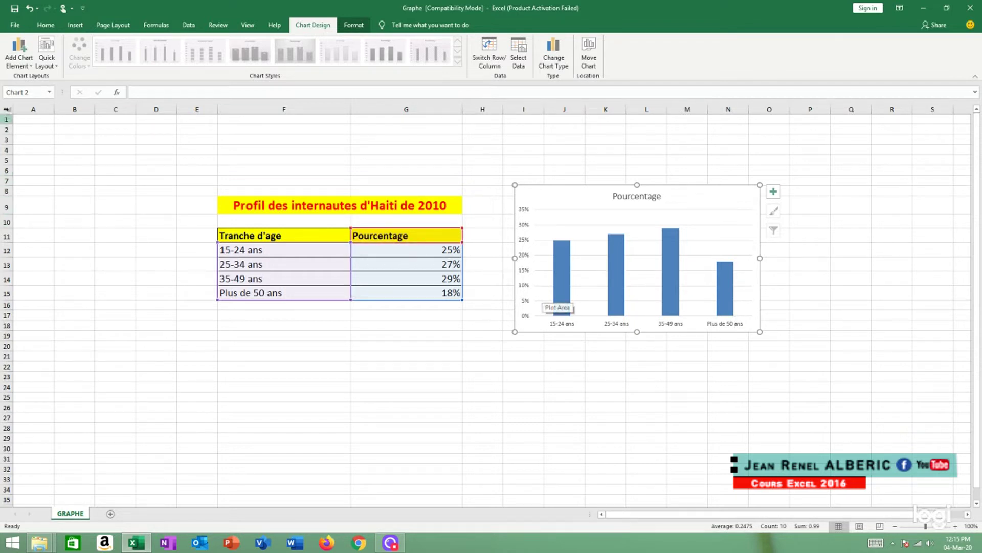
Step: Add a primary horizontal axis title reading 'Profil des internautes d'Haiti de 2010'
click(32, 65)
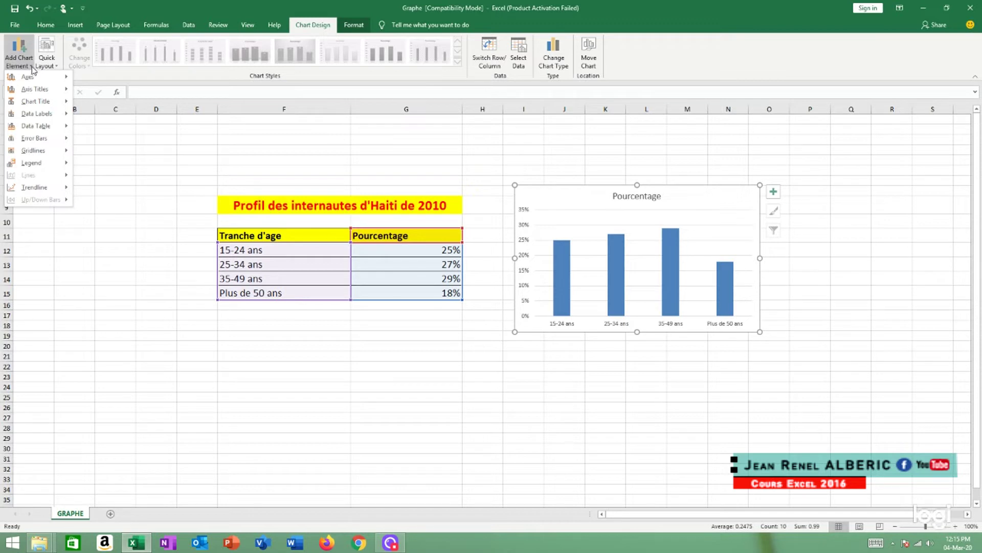
mouse_move(34, 89)
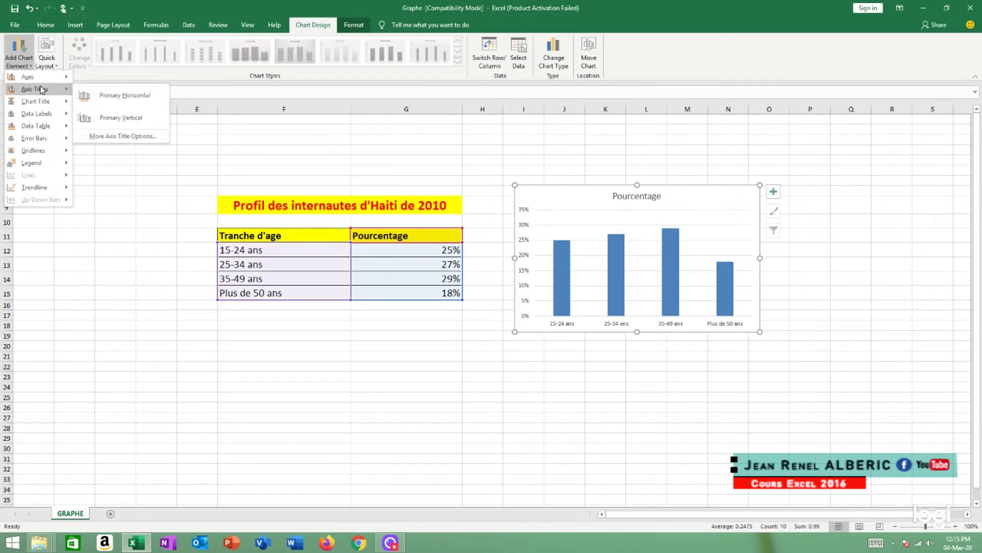
click(128, 97)
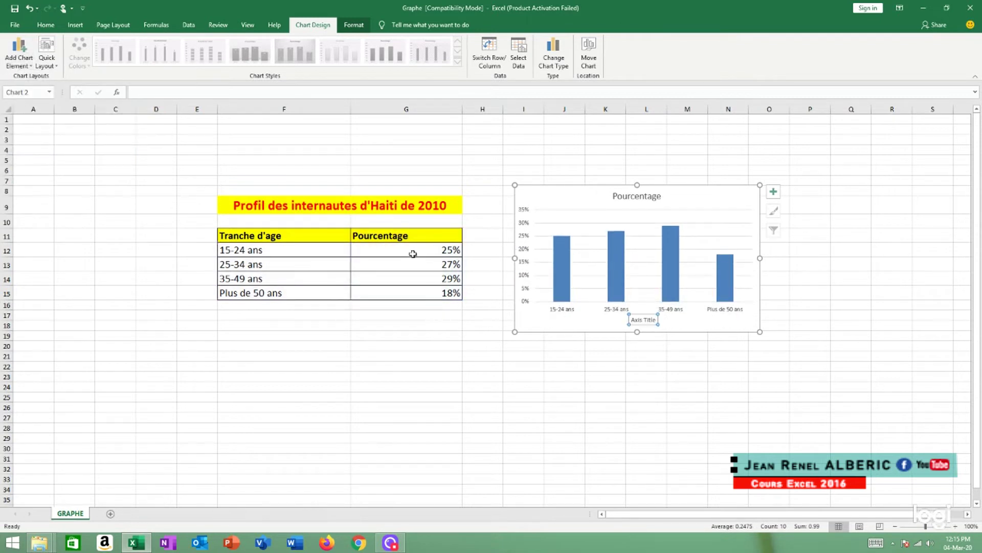
click(657, 319)
drag(657, 319, 631, 319)
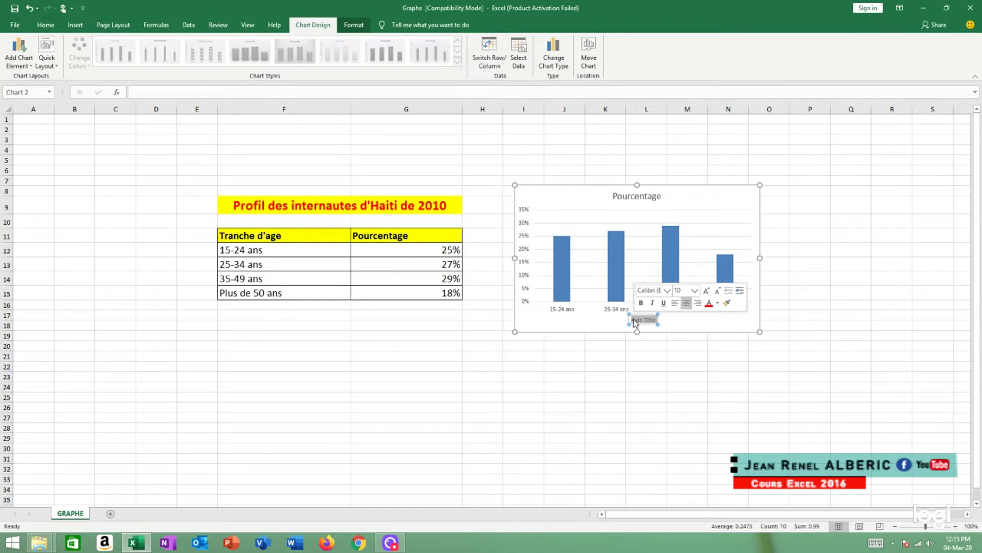
text(Pr)
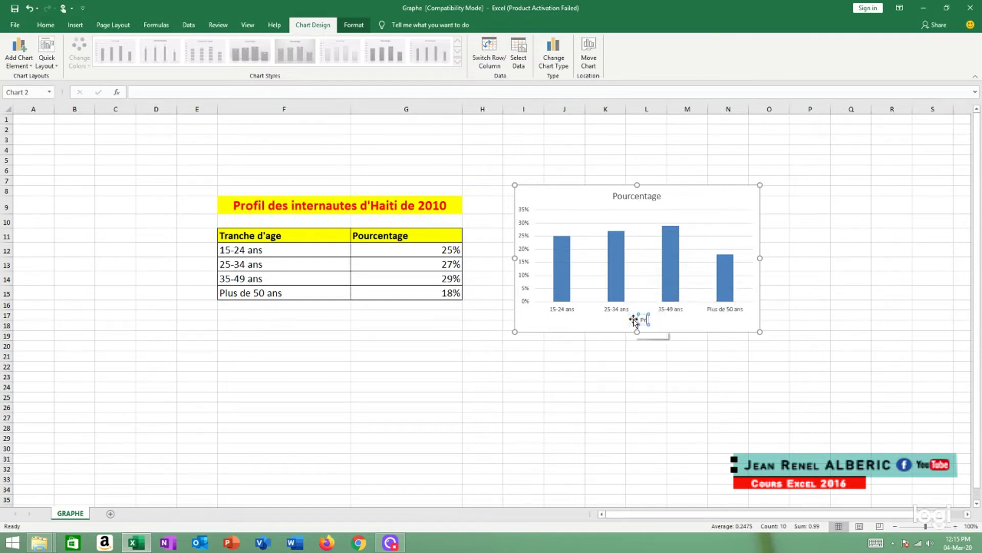
text(ofil d)
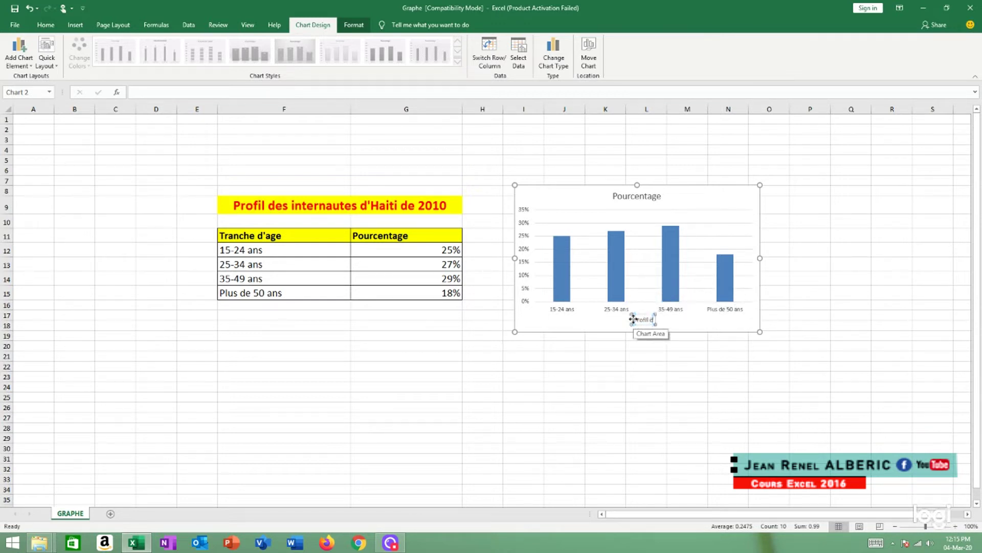
text(es inter)
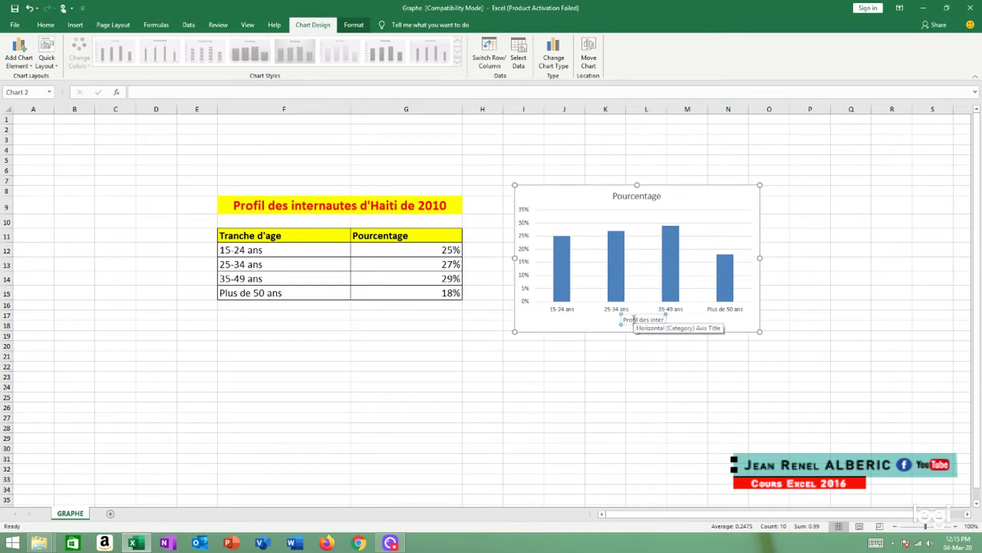
text(nautes)
text( d')
text(Hait)
text(i de 2)
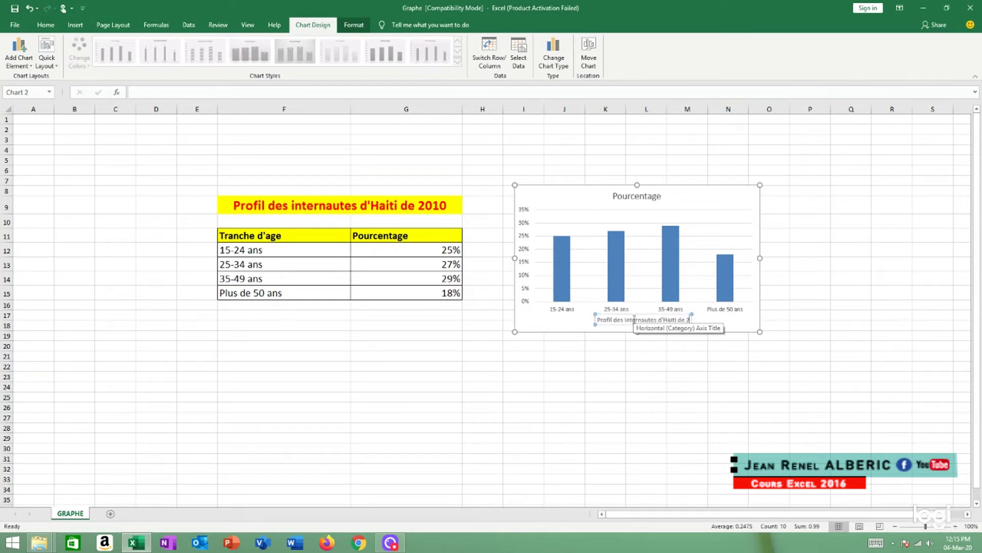
text(010)
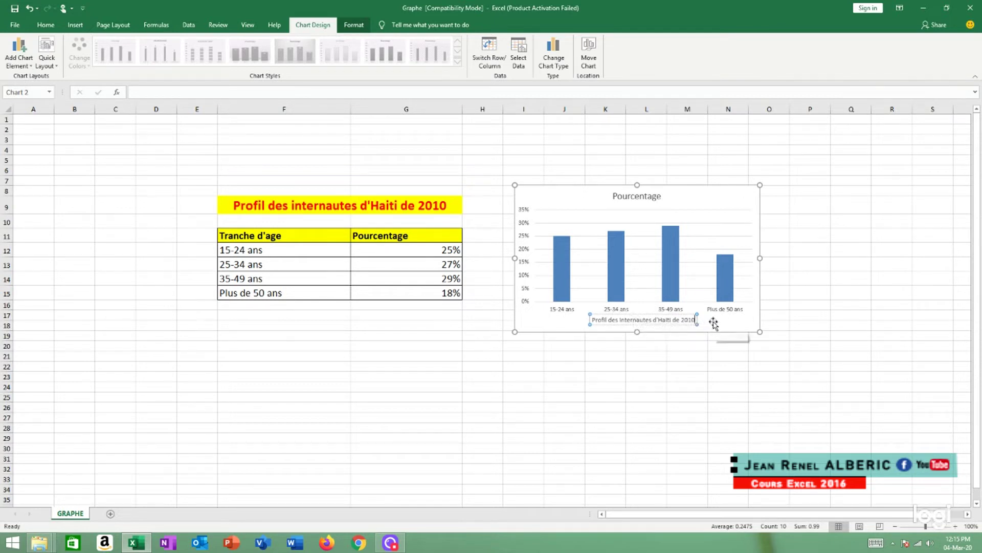
click(712, 324)
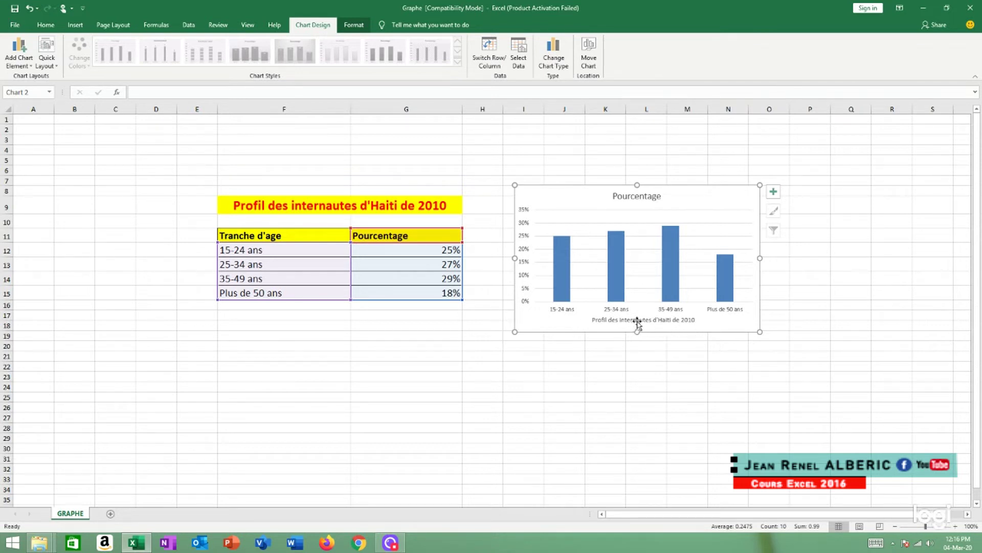
Step: Add inside-end data labels showing each column's percentage (25%, 27%, 29%, 18%)
click(34, 66)
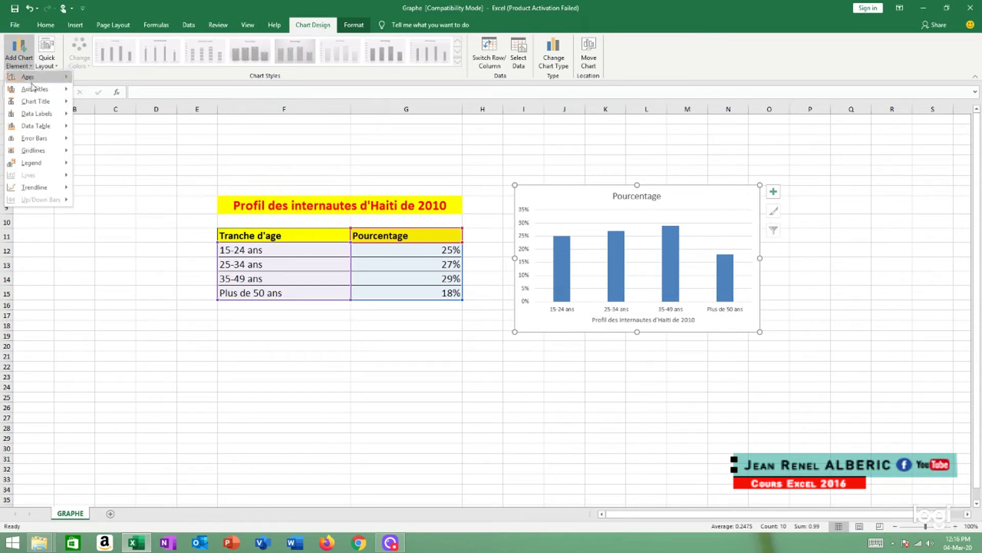
mouse_move(36, 114)
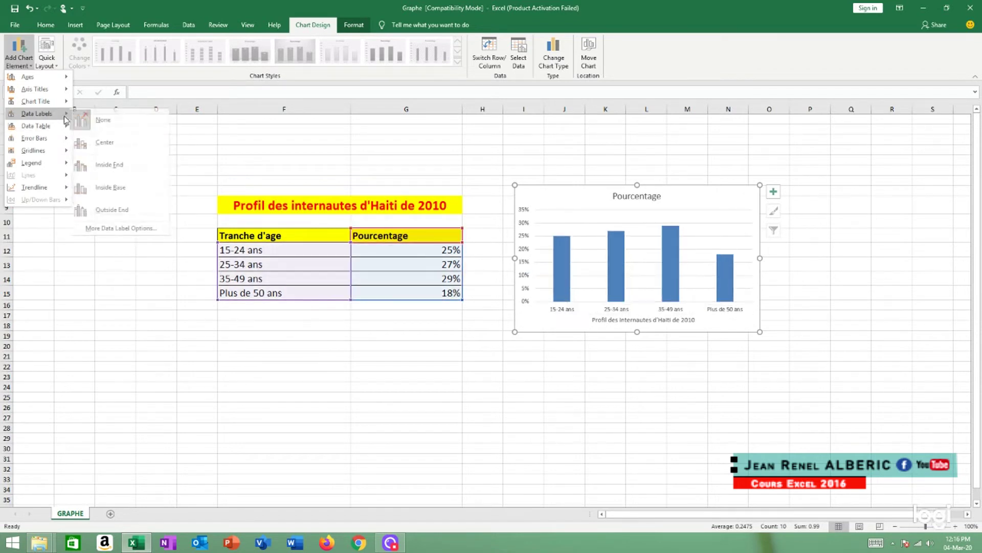
click(128, 169)
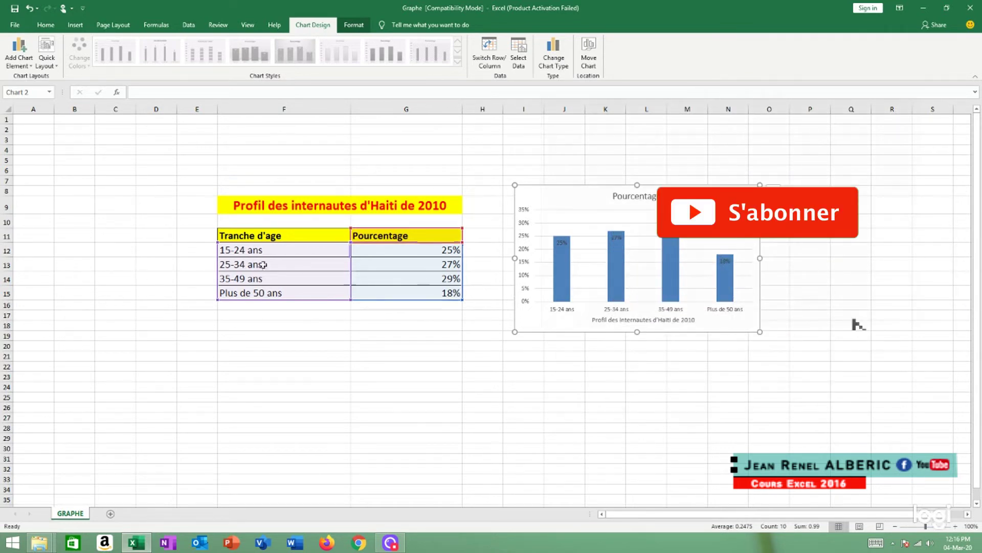
click(31, 66)
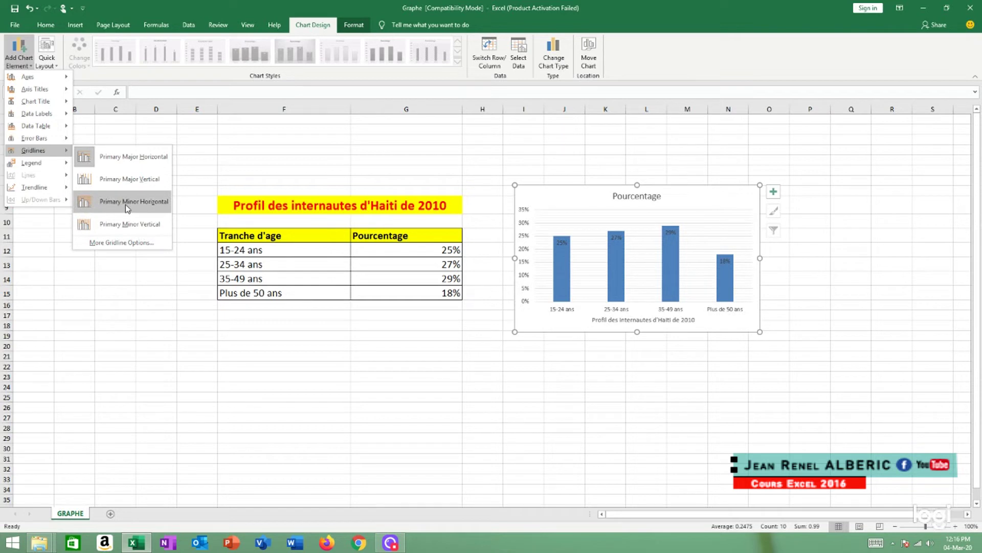
Step: Add primary minor horizontal gridlines to the column chart
click(126, 203)
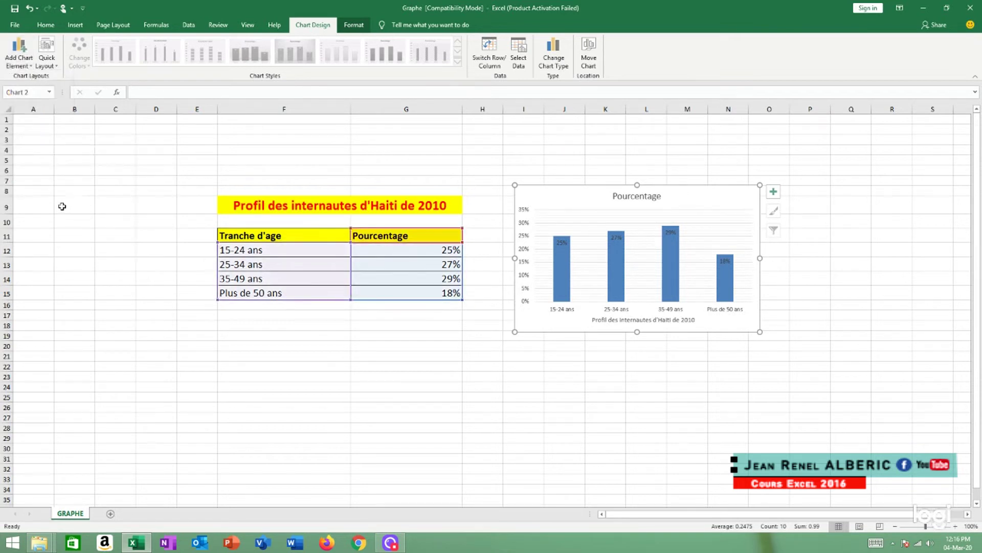
click(25, 61)
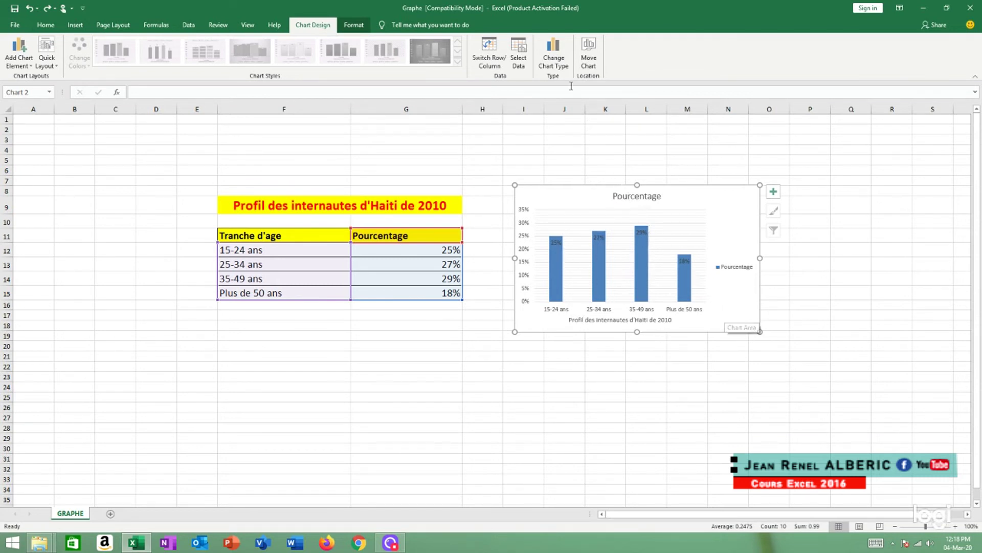
Step: Change to the multi-coloured clustered column layout with one series per age group
click(563, 56)
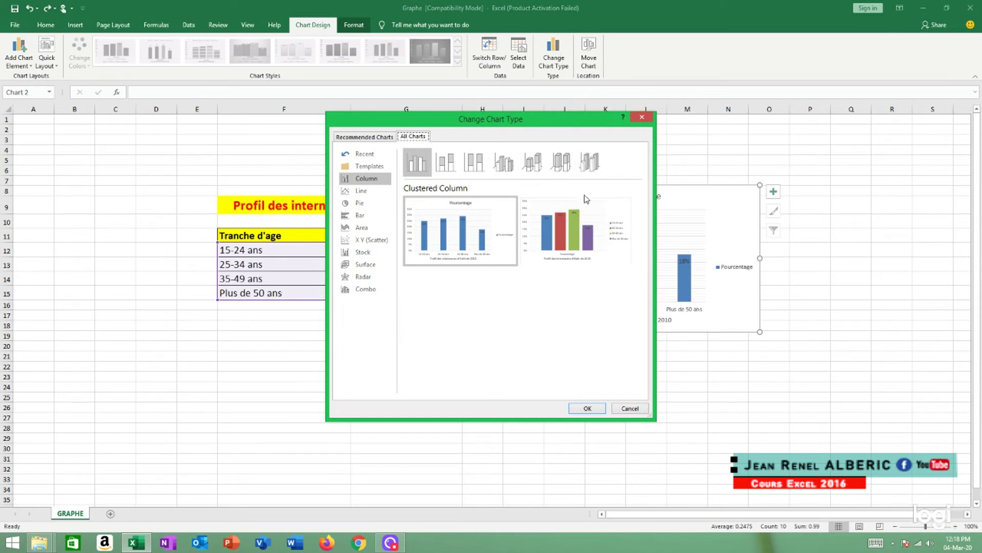
mouse_move(575, 228)
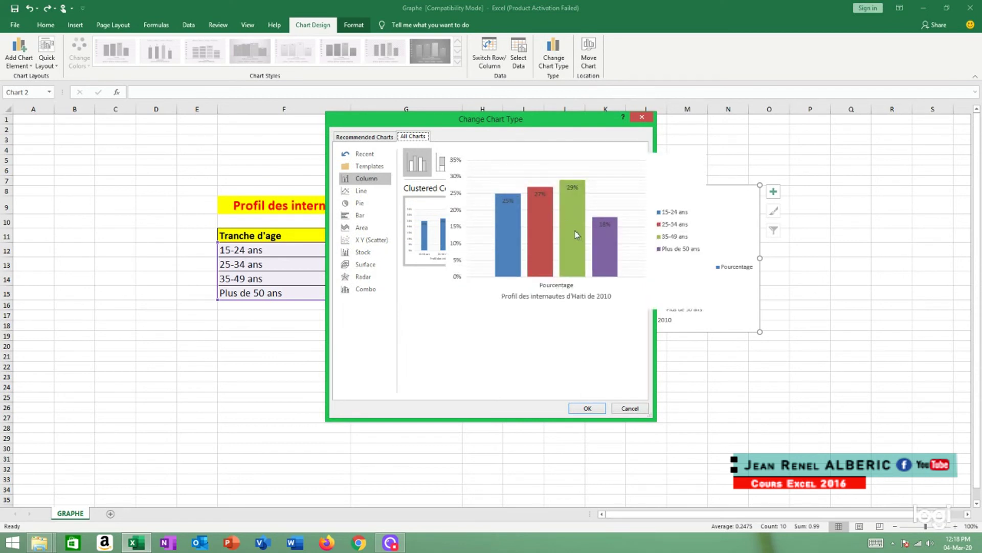
click(574, 232)
click(591, 409)
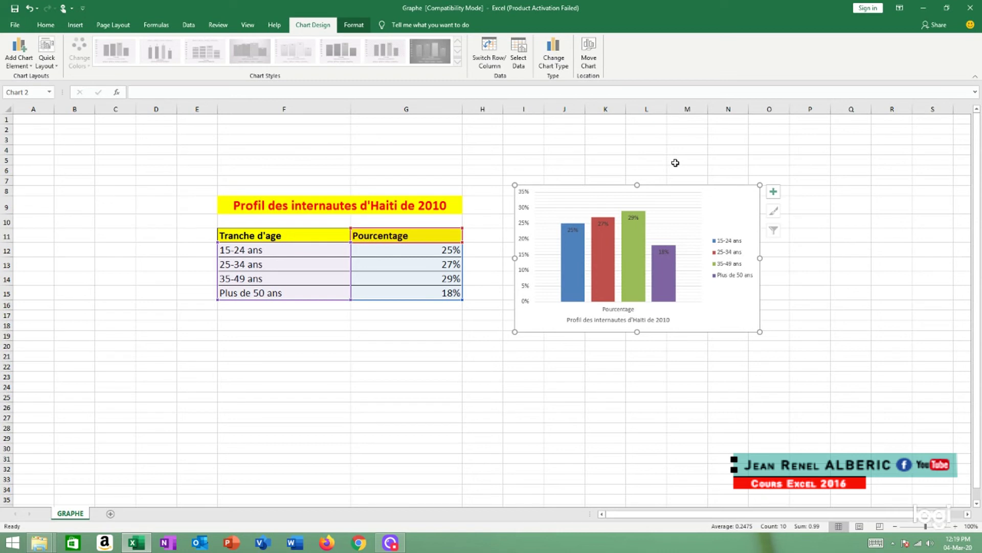
Step: Convert the chart to a pie chart with a legend for the four age brackets
click(557, 66)
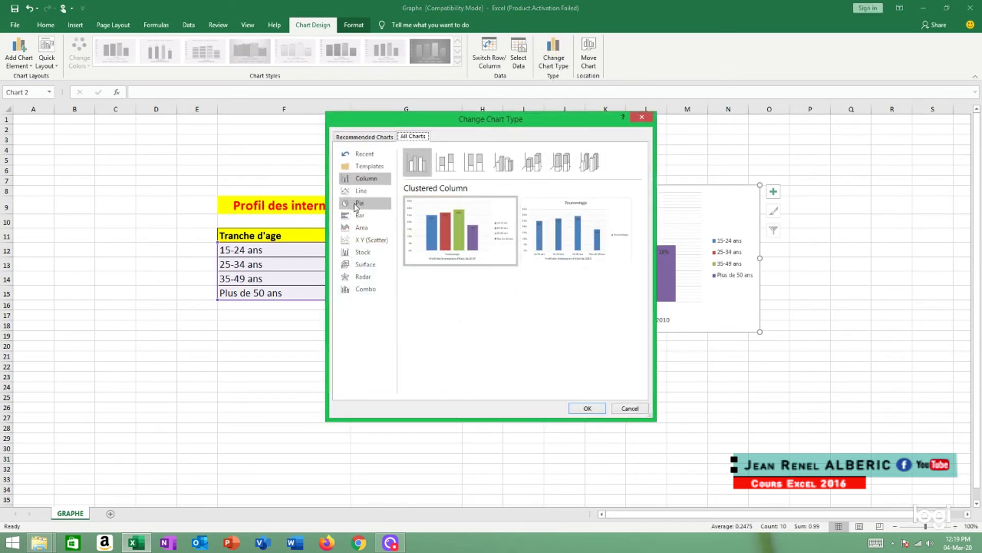
click(354, 203)
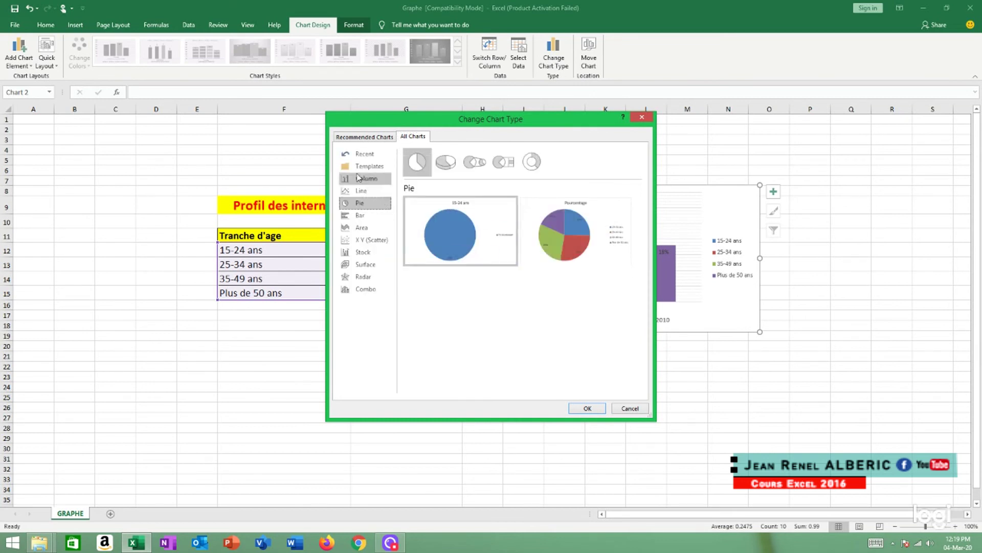
mouse_move(460, 230)
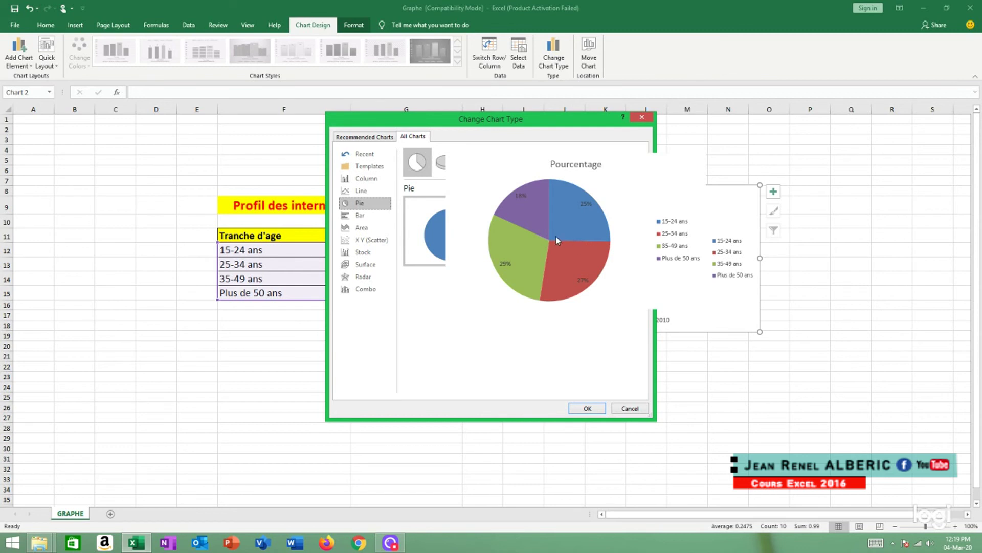
click(557, 239)
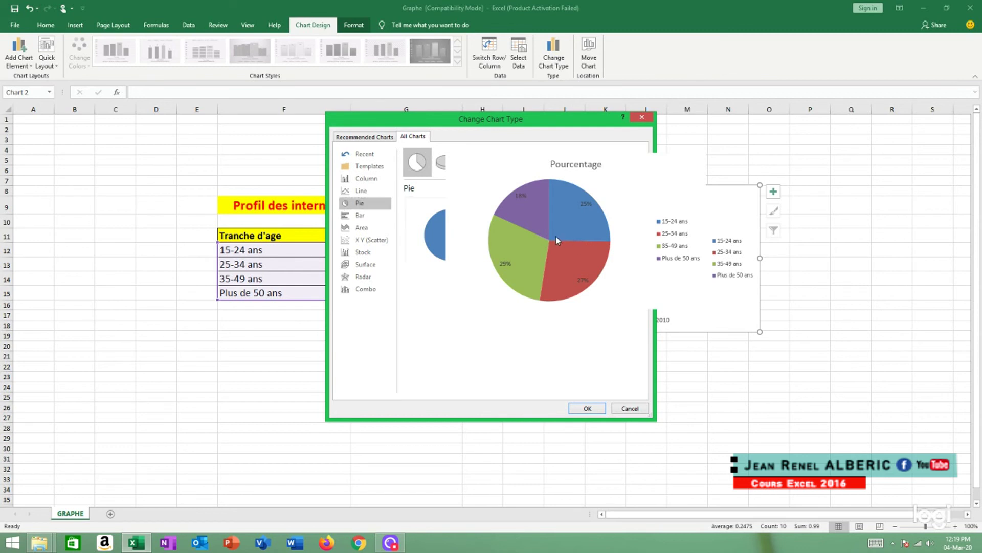
click(587, 408)
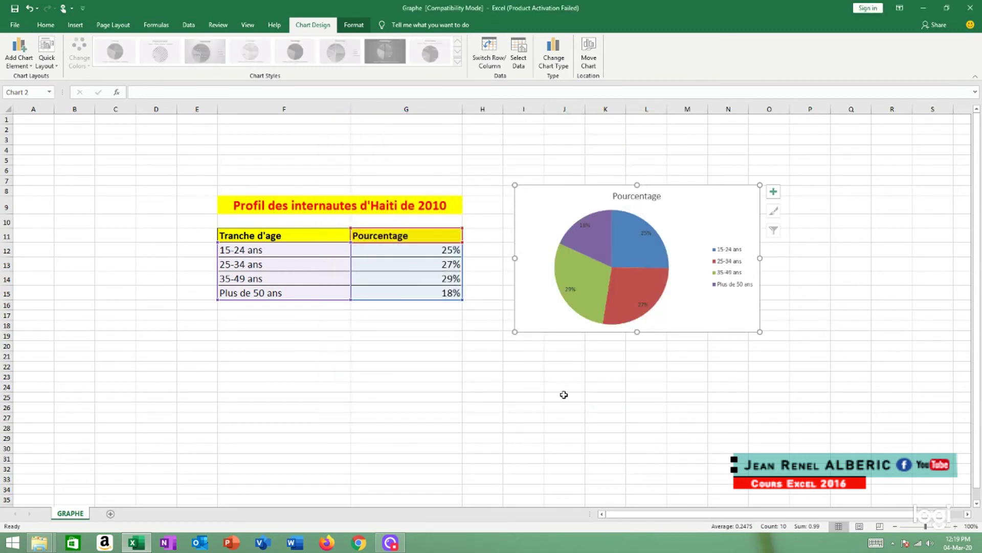
click(557, 68)
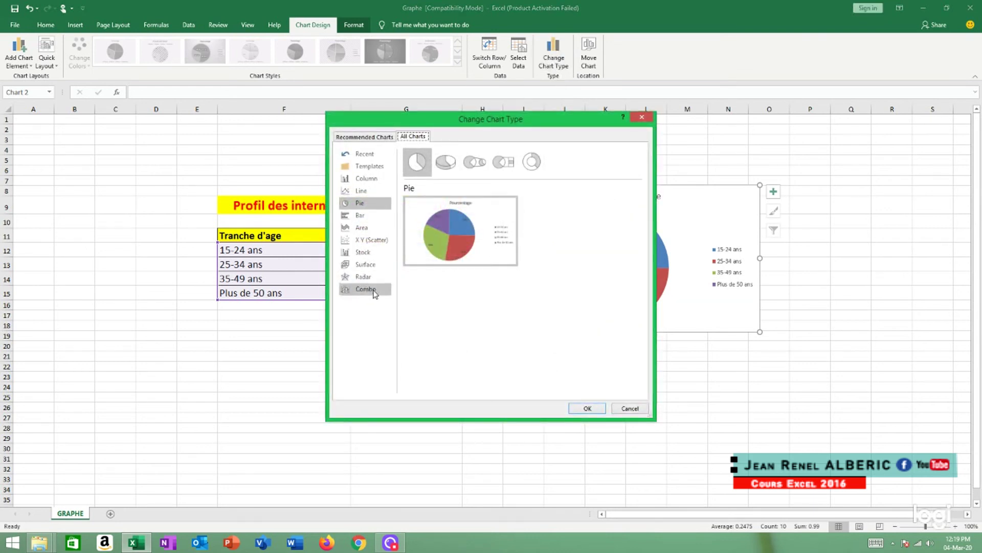
Step: Try an area chart, then switch the chart back to a pie chart
click(362, 227)
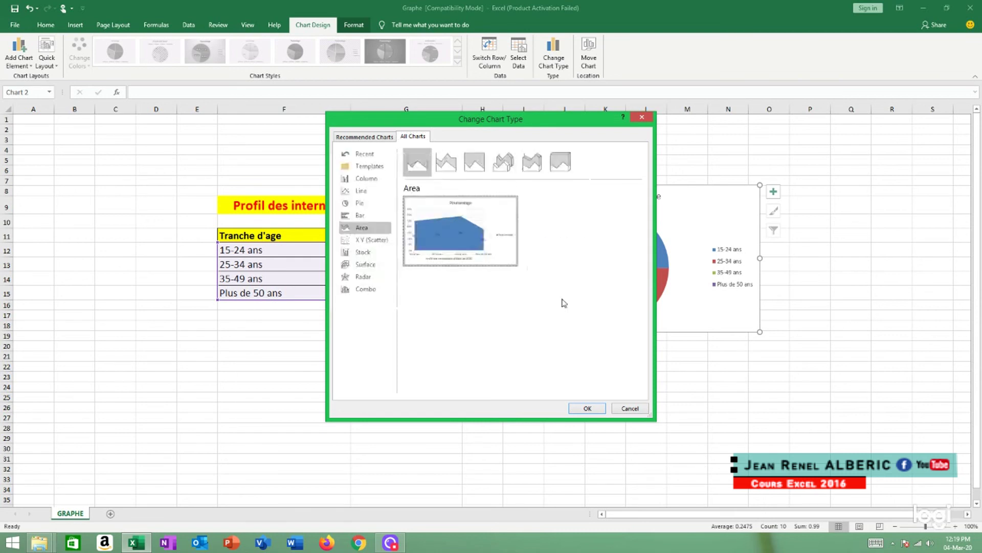
click(587, 408)
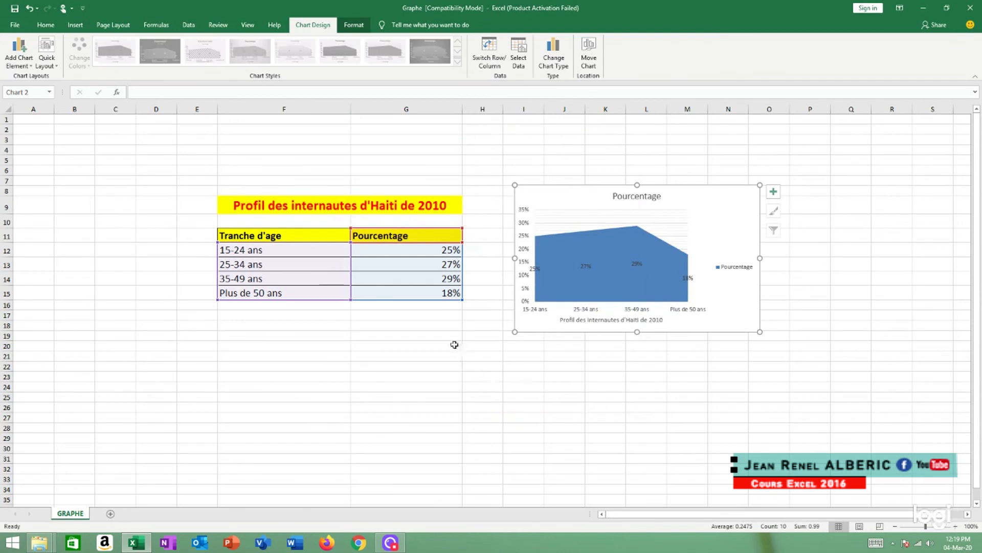
click(561, 67)
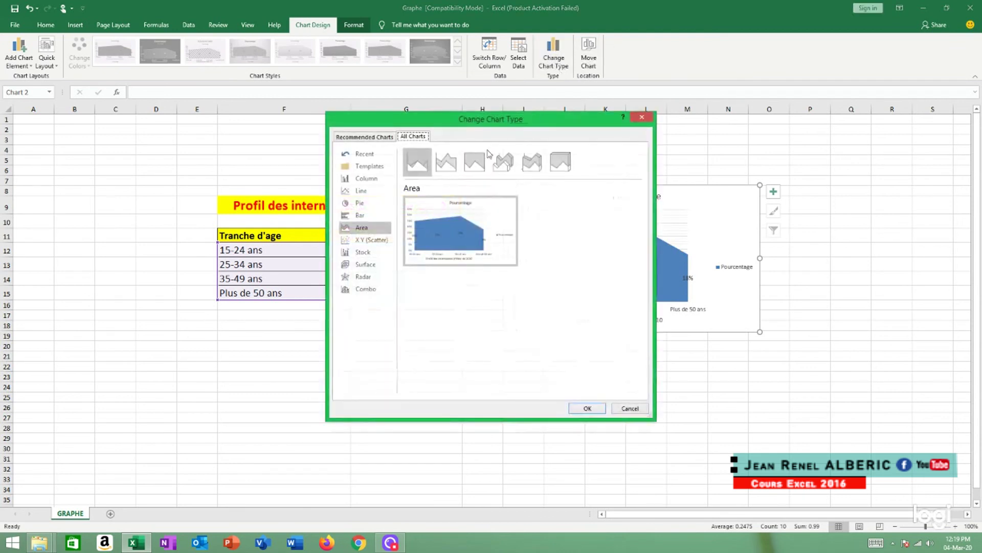
click(362, 204)
mouse_move(460, 231)
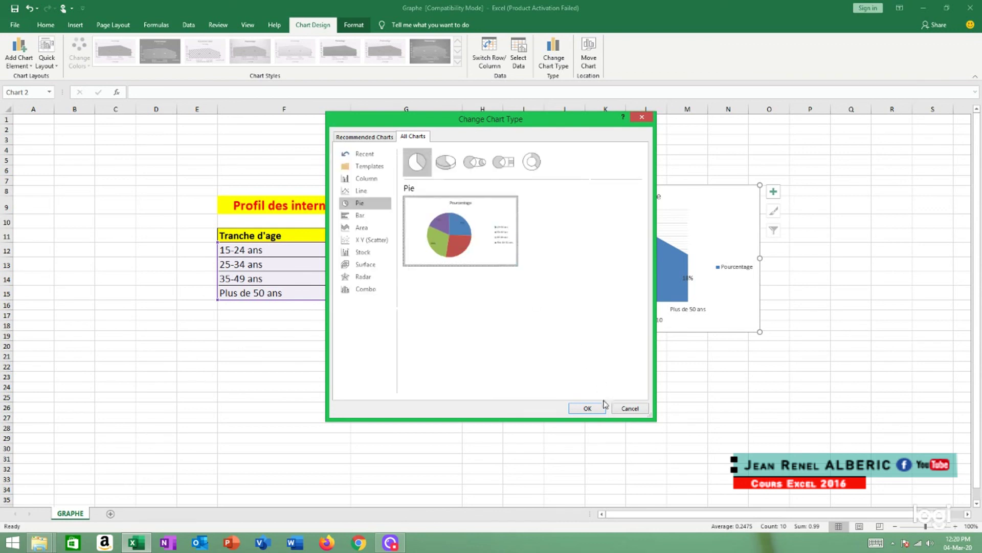
click(587, 408)
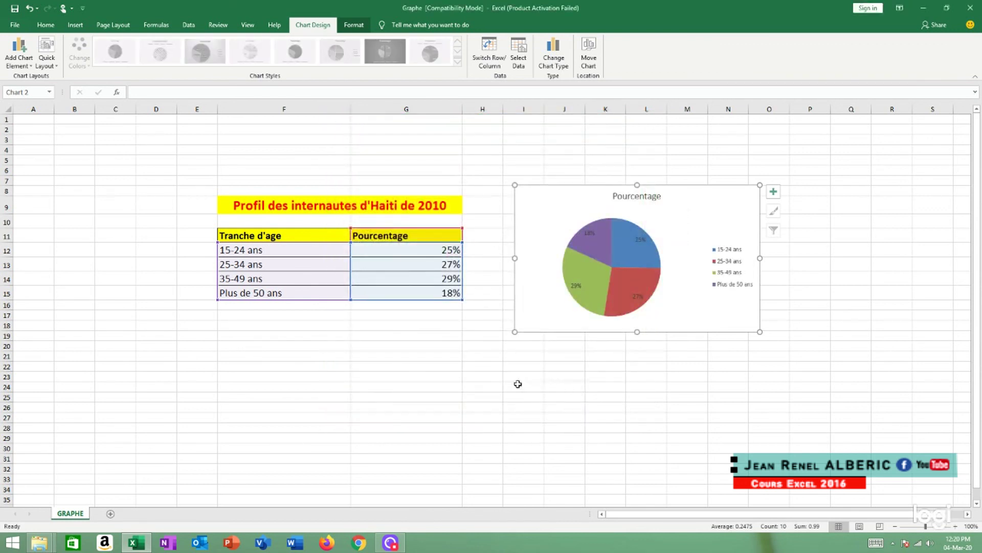